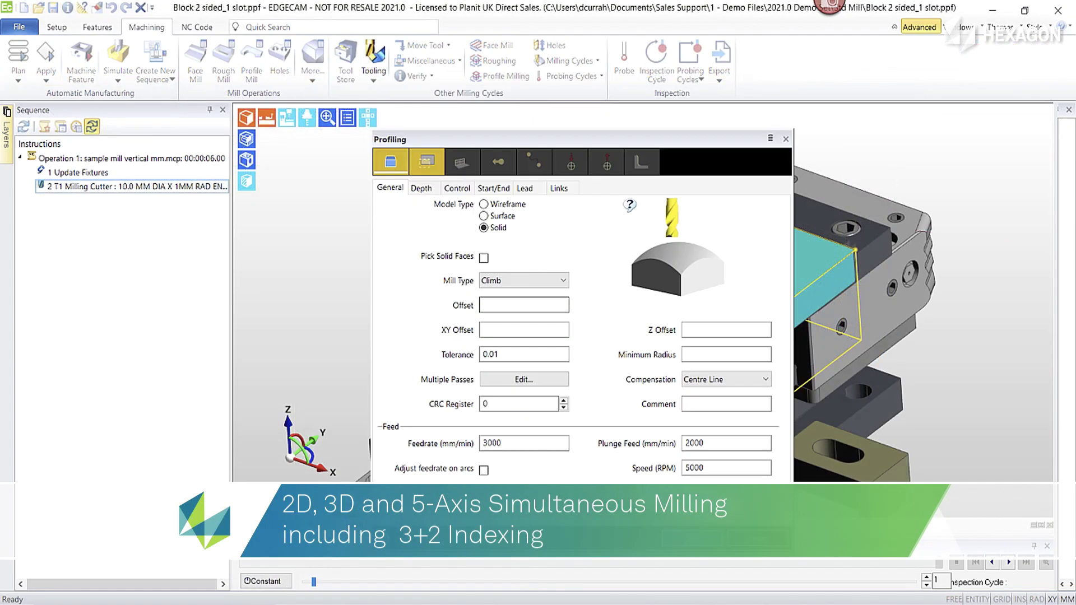
Accept the Profiling settings and finish picking the star-shaped features to generate the toolpath.
key("Return")
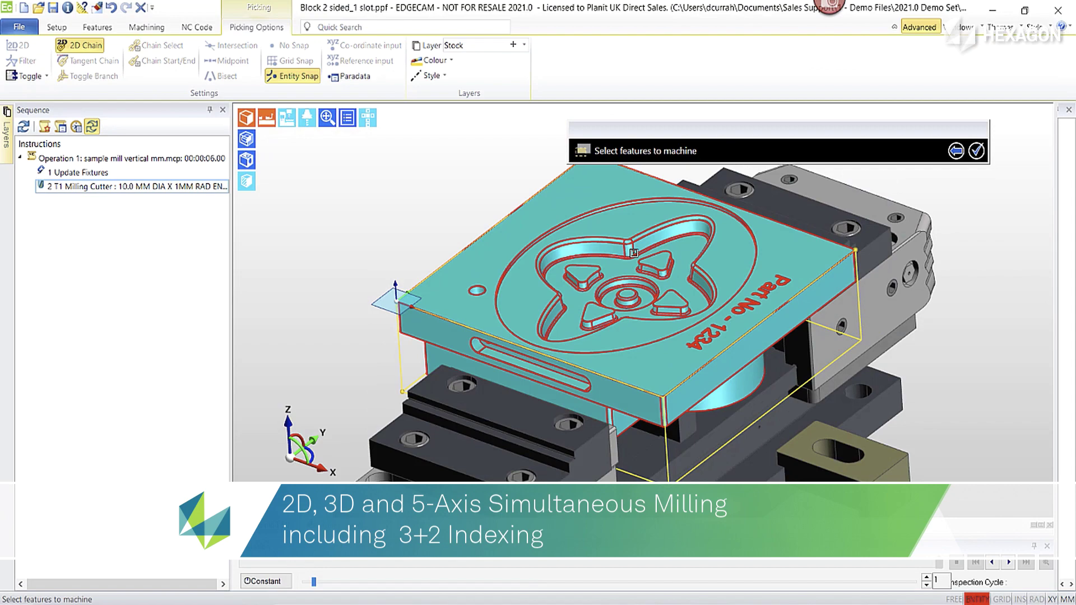
right_click(634, 253)
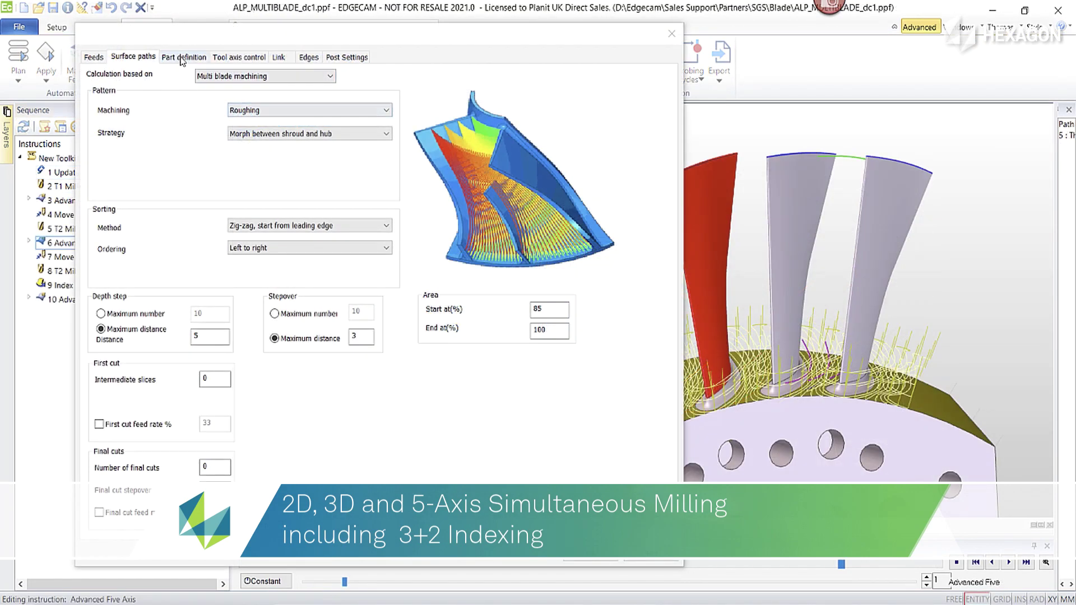
left_click(183, 58)
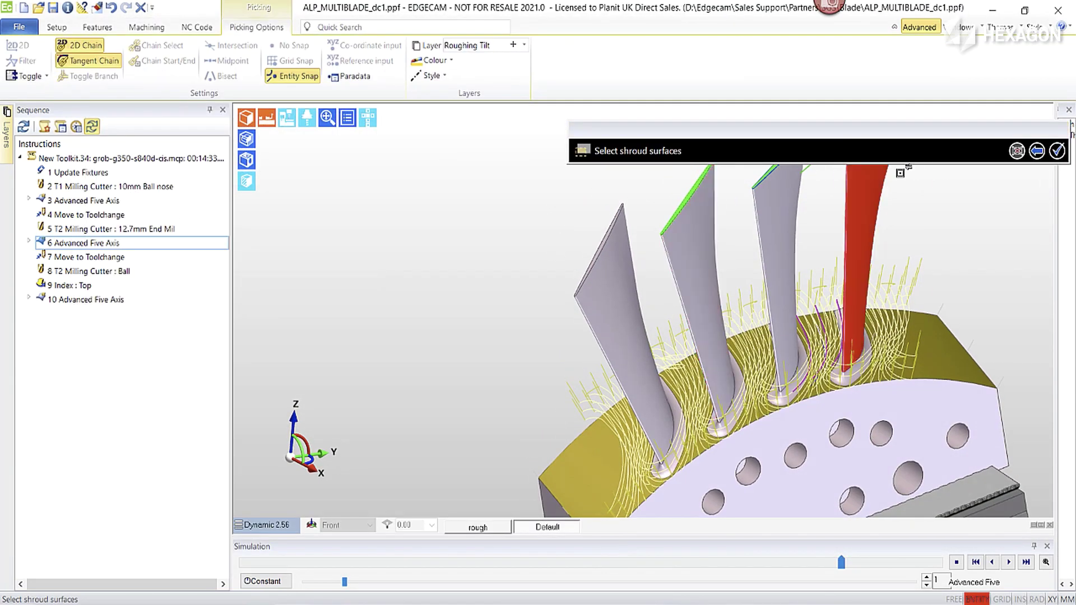
Confirm the multiblade part definition with its shroud surfaces, then bring up the plate's Features tools.
left_click(1056, 152)
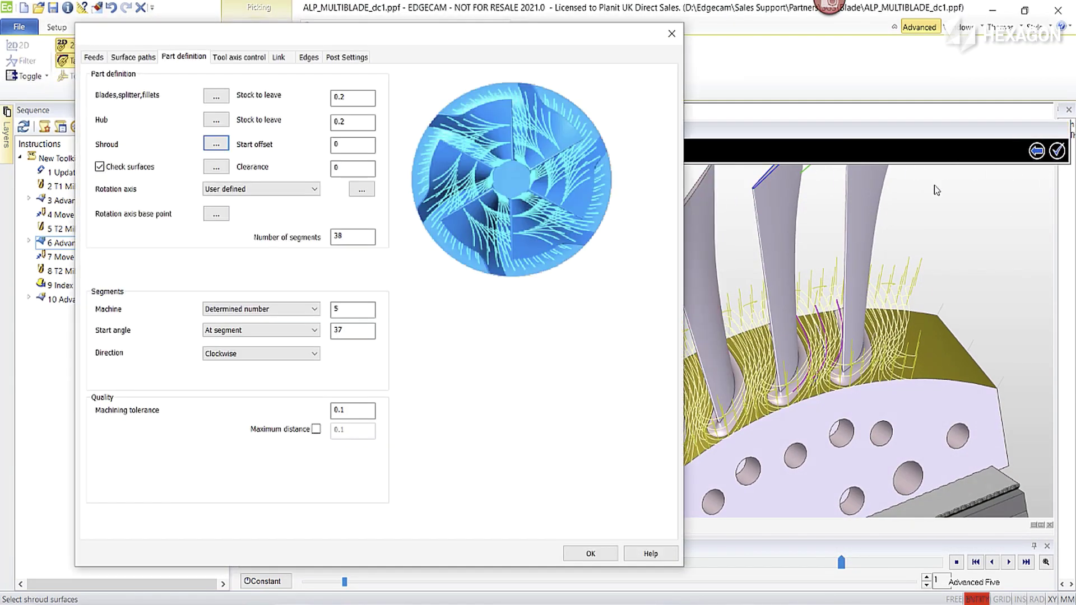
left_click(579, 554)
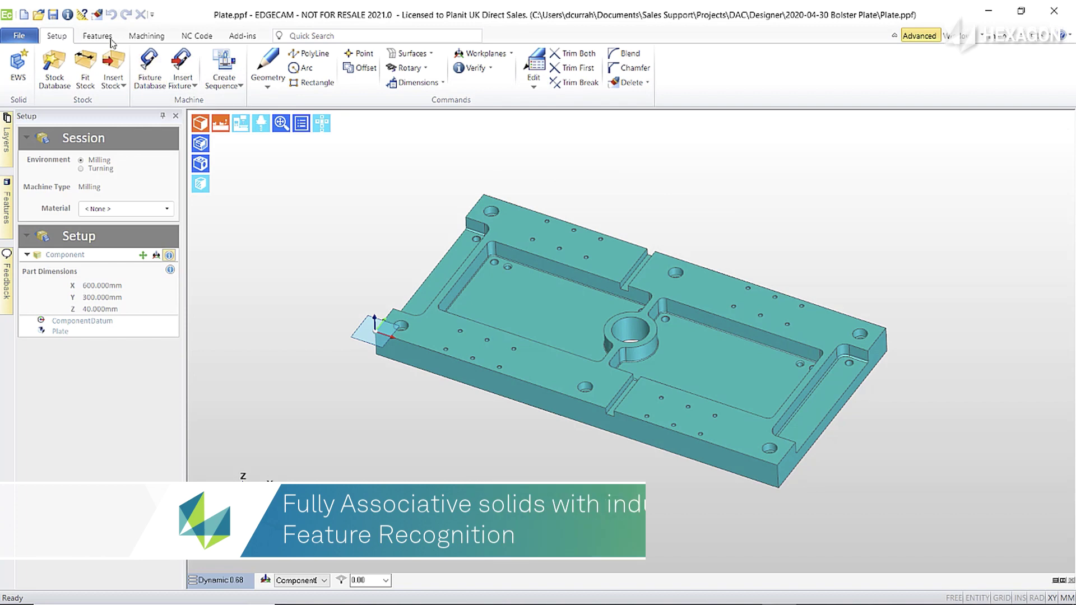
left_click(97, 36)
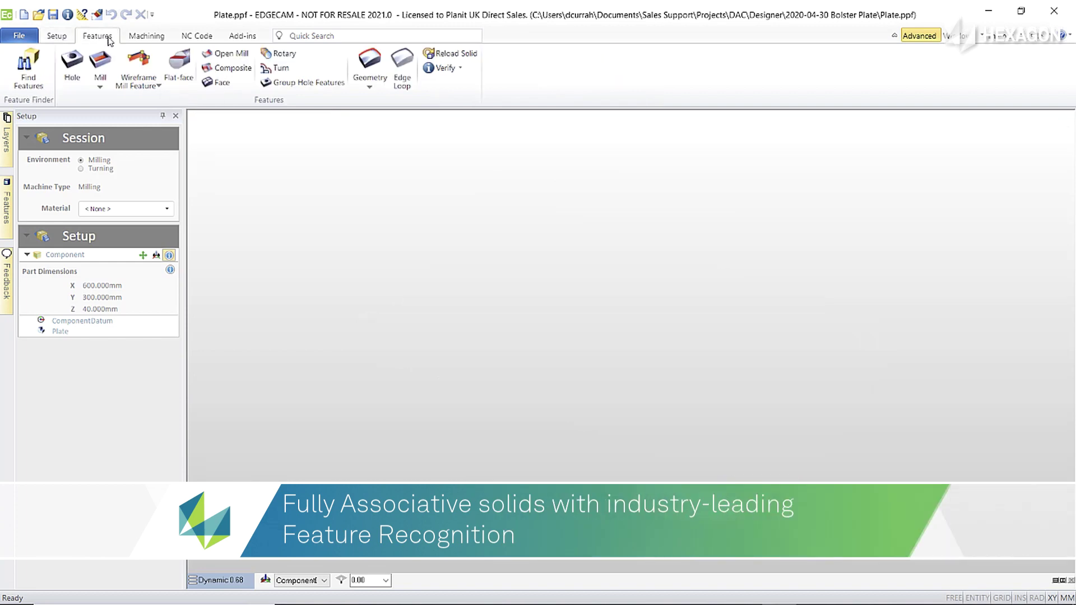
Run Find Features on the plate and tilt it to a steeper view.
left_click(28, 63)
left_click(604, 441)
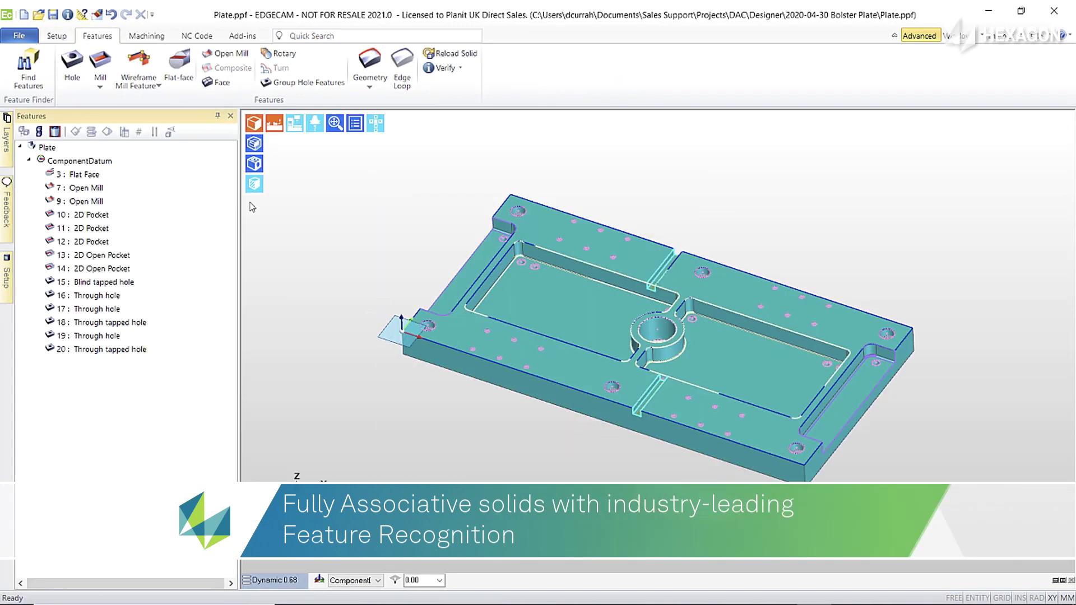
mouse_move(616, 336)
middle_mouse_down()
mouse_move(567, 269)
mouse_move(687, 257)
middle_mouse_up()
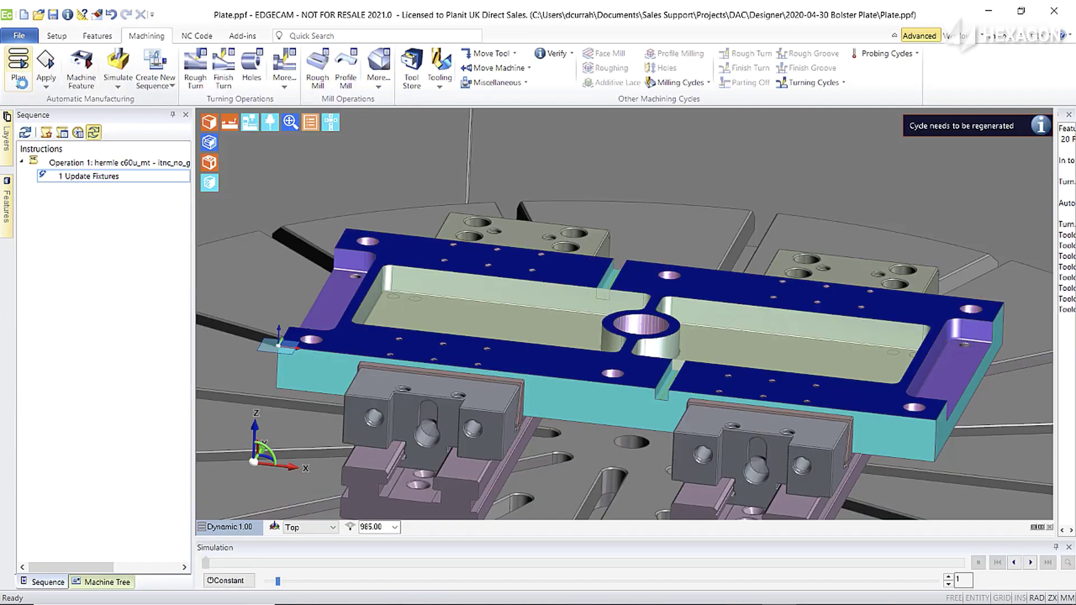
scroll(338, 291, "up", 3)
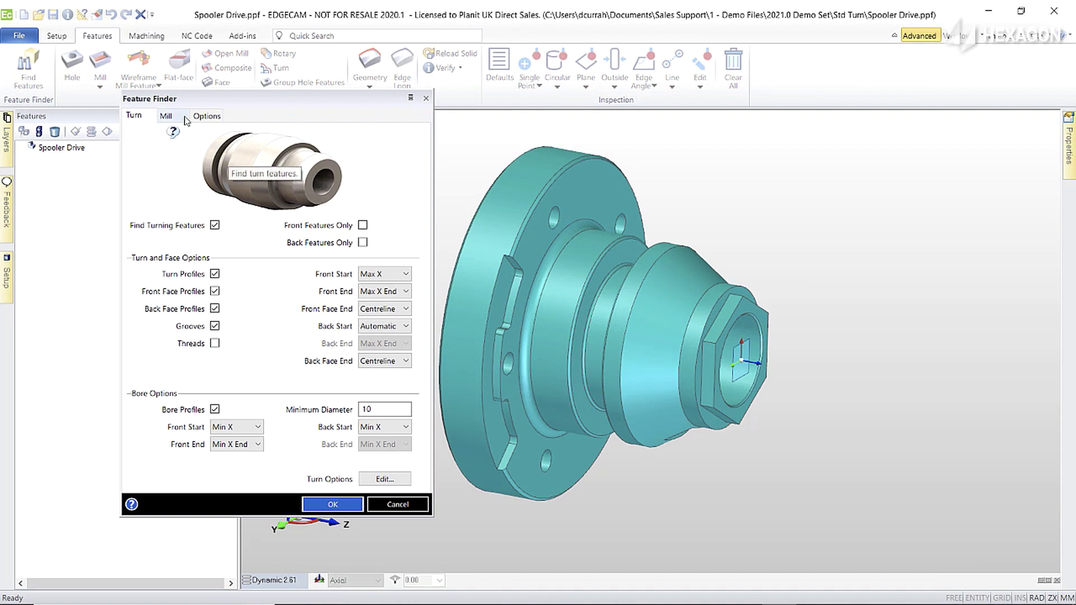
Set the spooler Rough Turn Leads/Links Profile Extension Start to 3 and confirm.
left_click(185, 120)
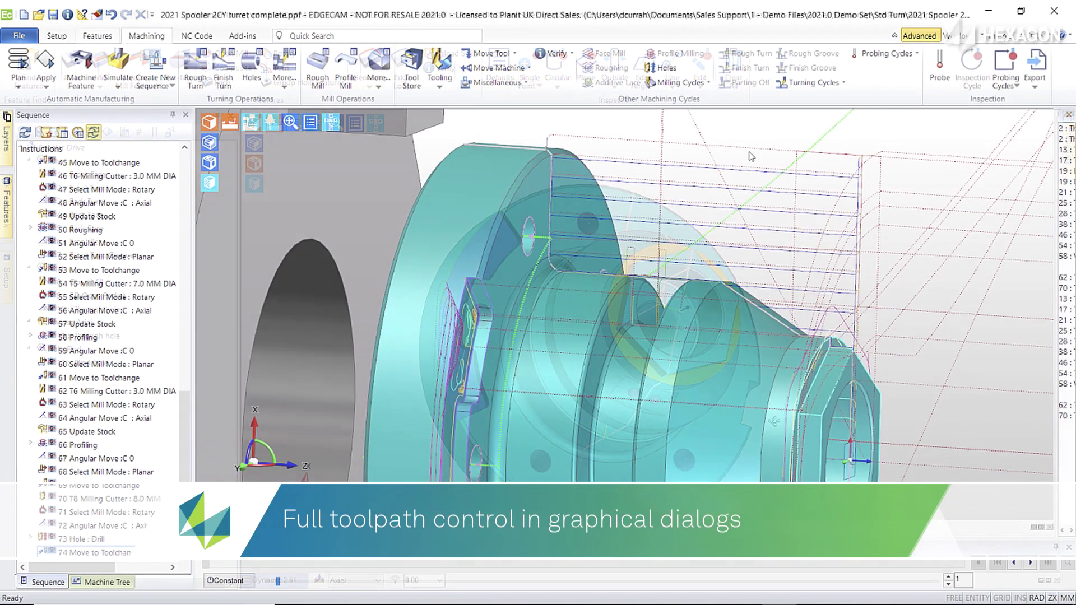
double_click(746, 175)
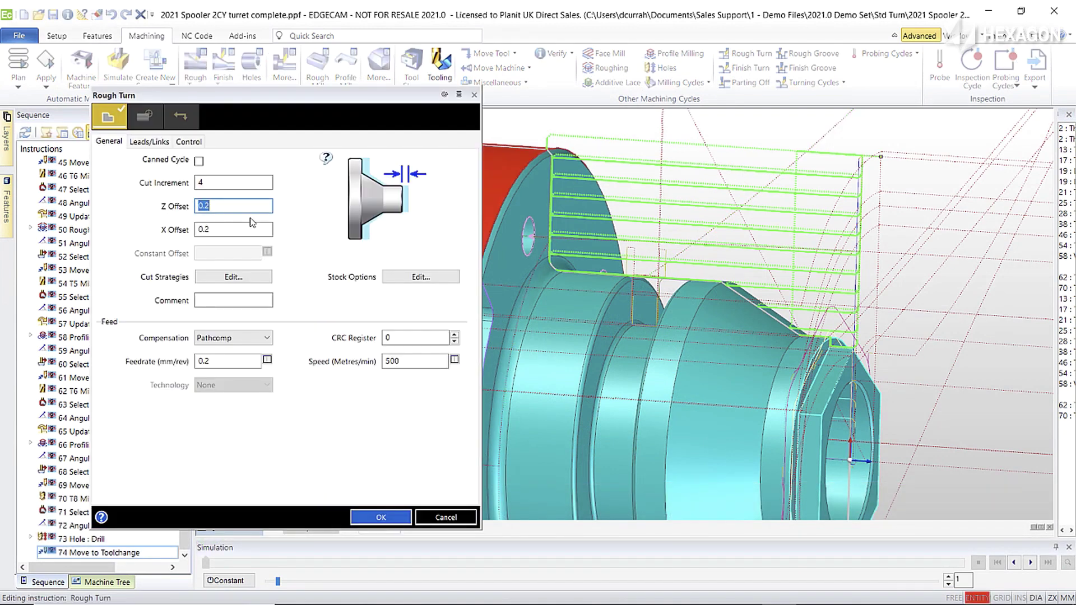
left_click(158, 140)
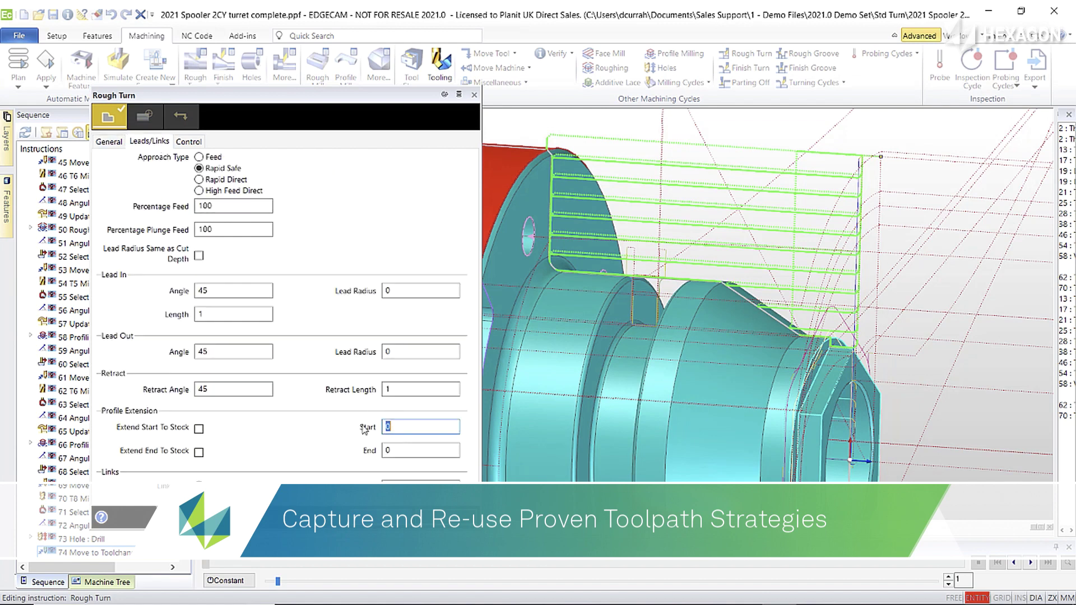
type("3")
left_click(385, 290)
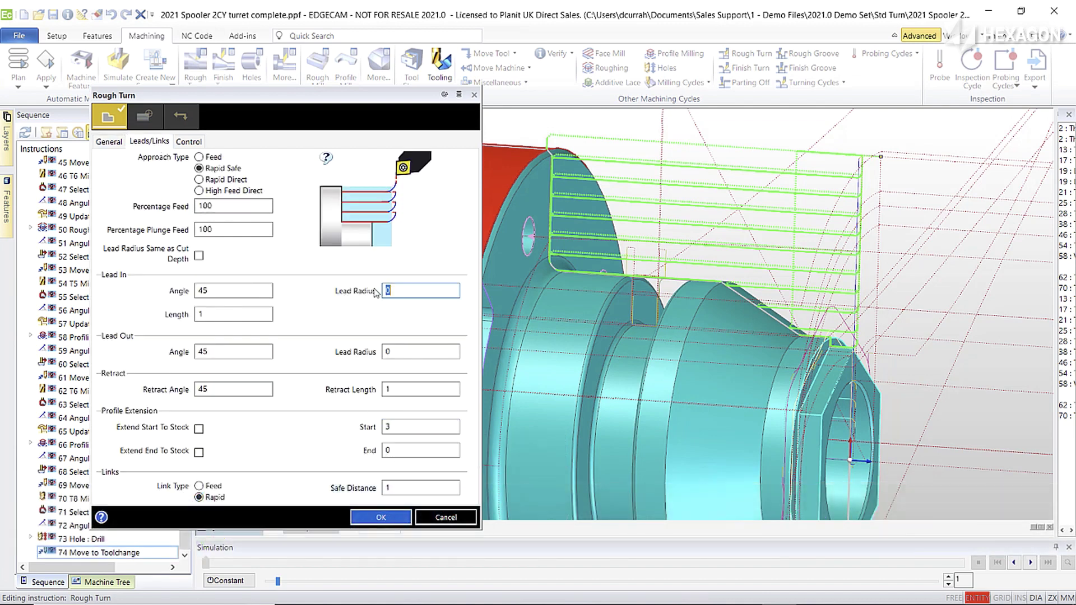
type("2")
left_click(392, 518)
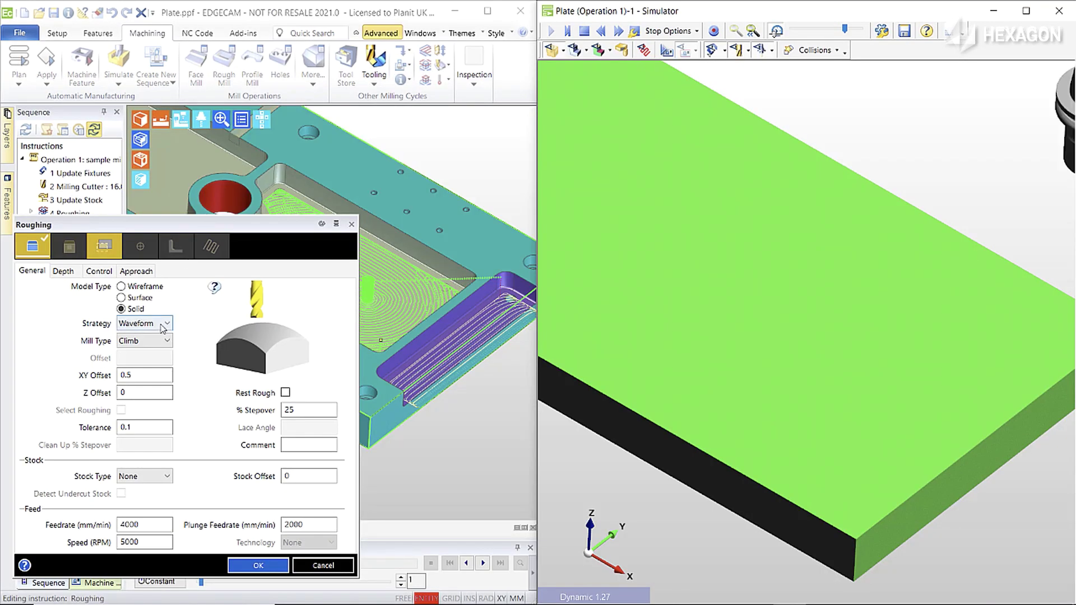
Choose the Waveform roughing strategy with 20% stepover.
left_click(163, 323)
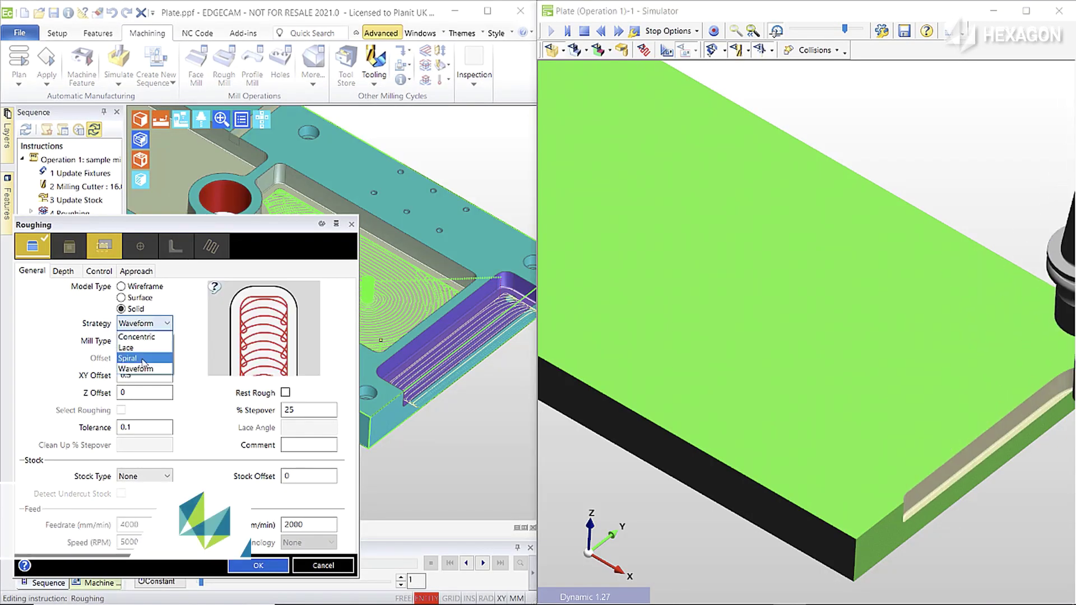
left_click(140, 356)
double_click(303, 413)
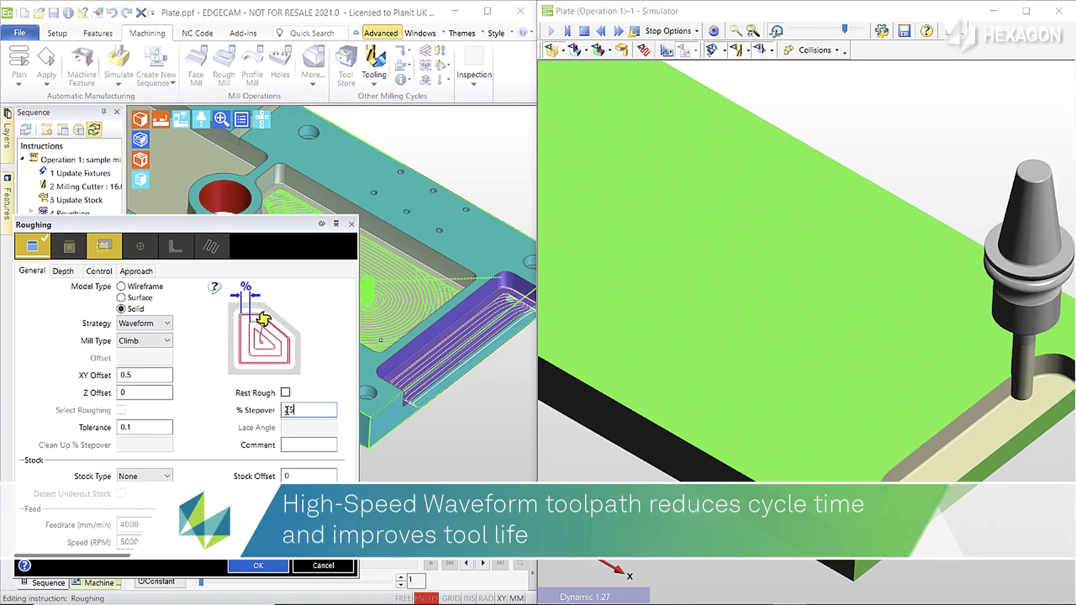
type("20")
double_click(147, 428)
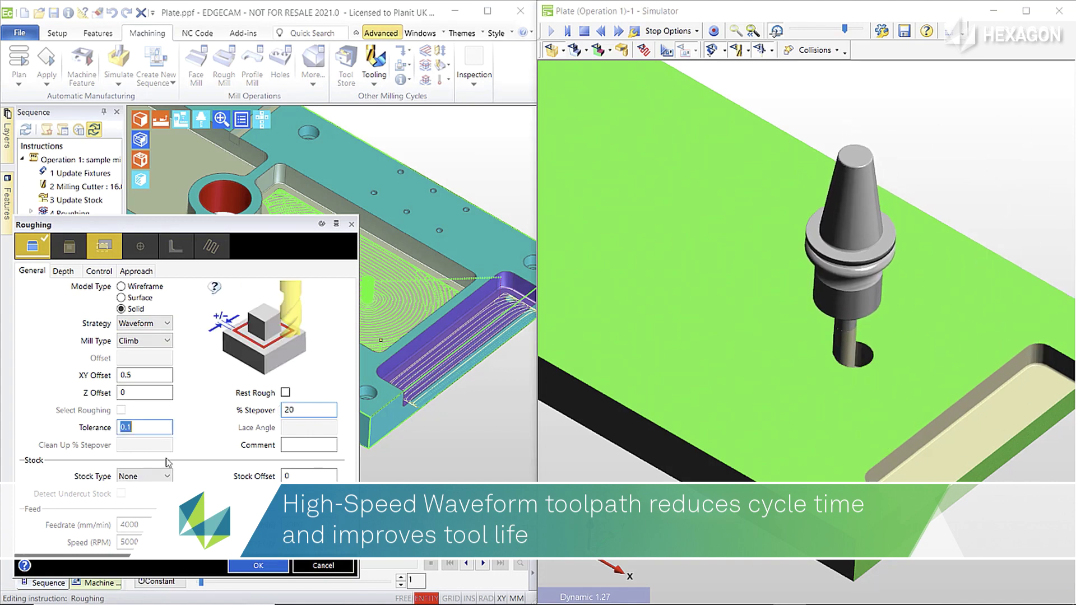
On the Control settings, enable High Feed and Chip Prevention with 0.2 Back Pass Retract.
left_click(99, 271)
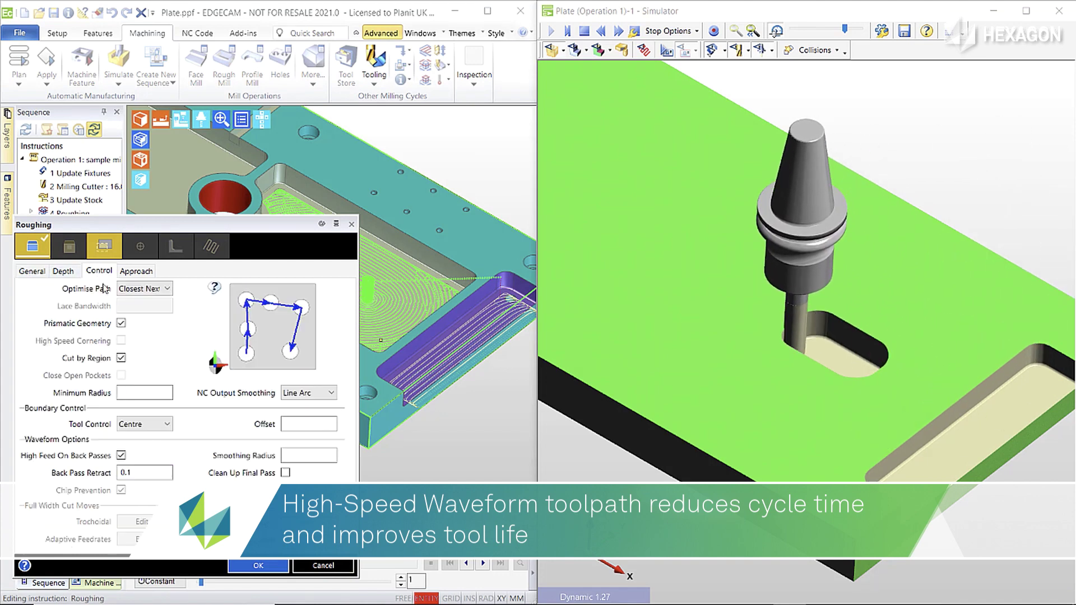
left_click(121, 456)
double_click(128, 472)
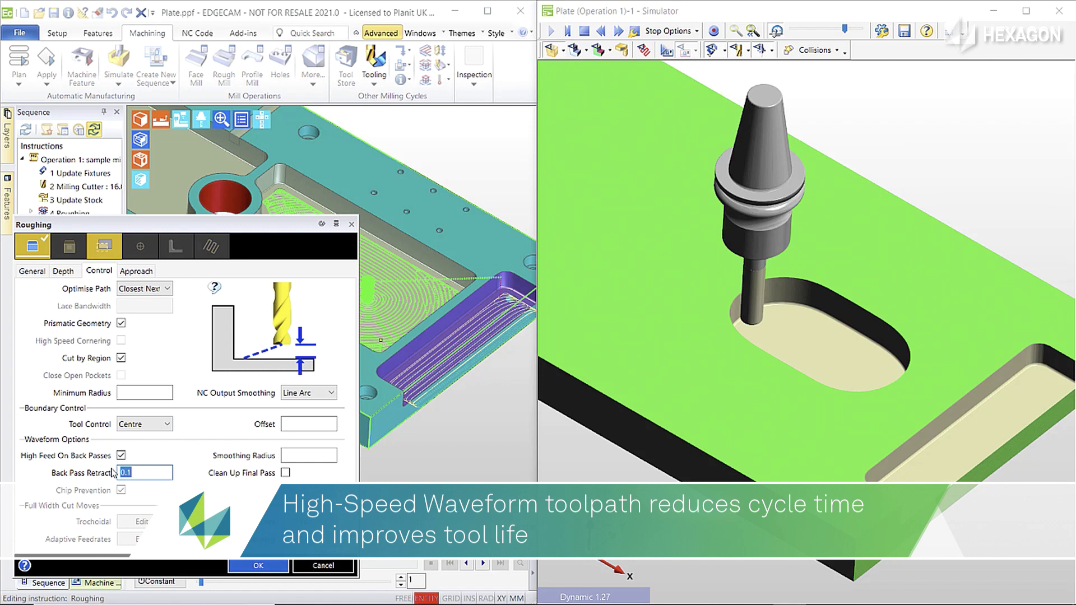
type("0.2")
left_click(121, 490)
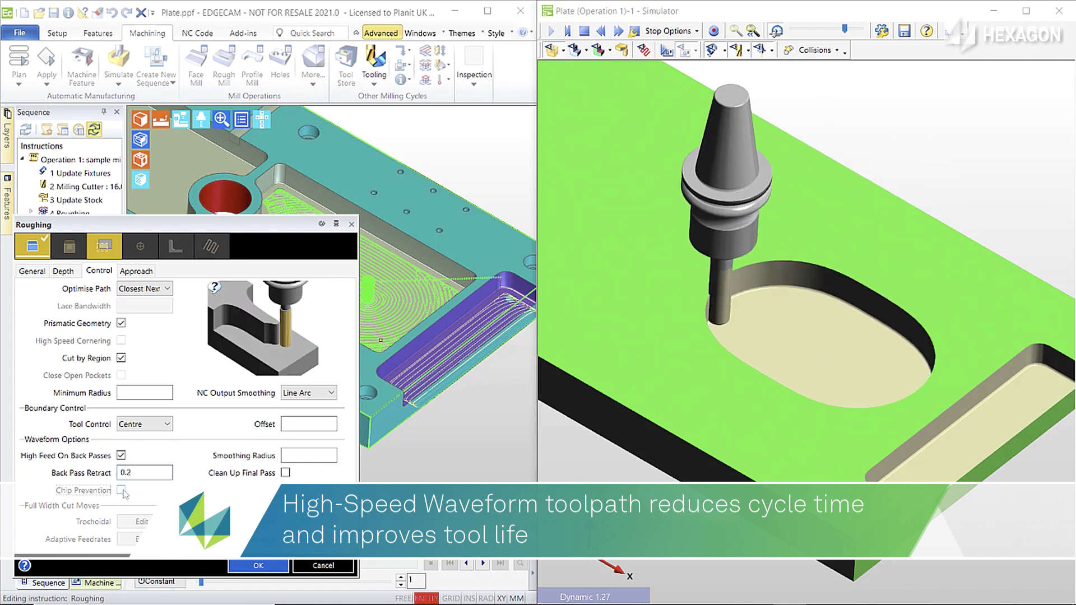
Confirm the Waveform roughing pass and simulate it.
left_click(258, 565)
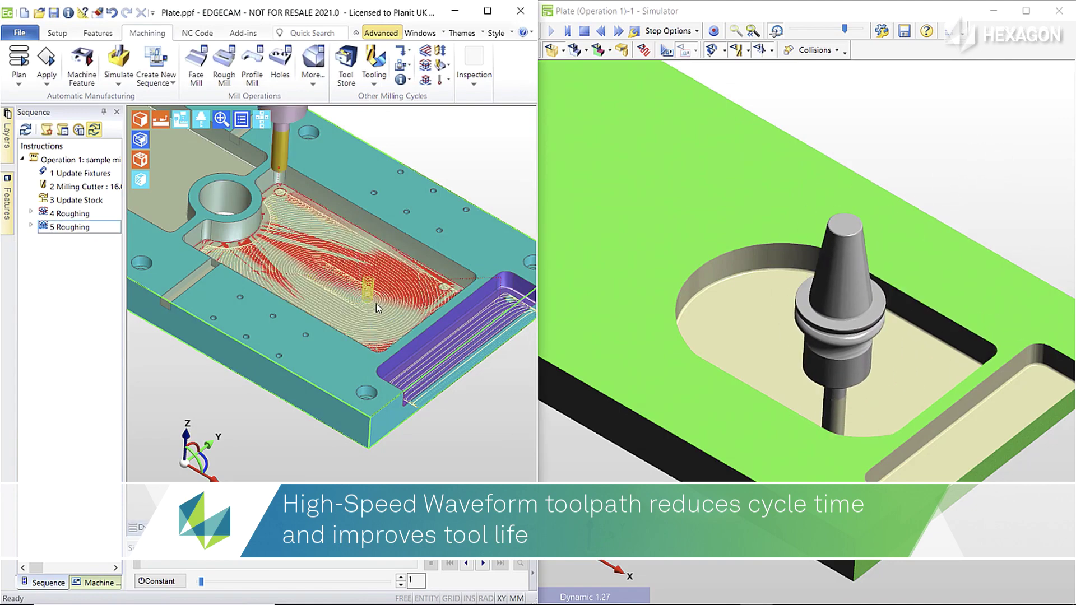
right_click(73, 231)
left_click(101, 248)
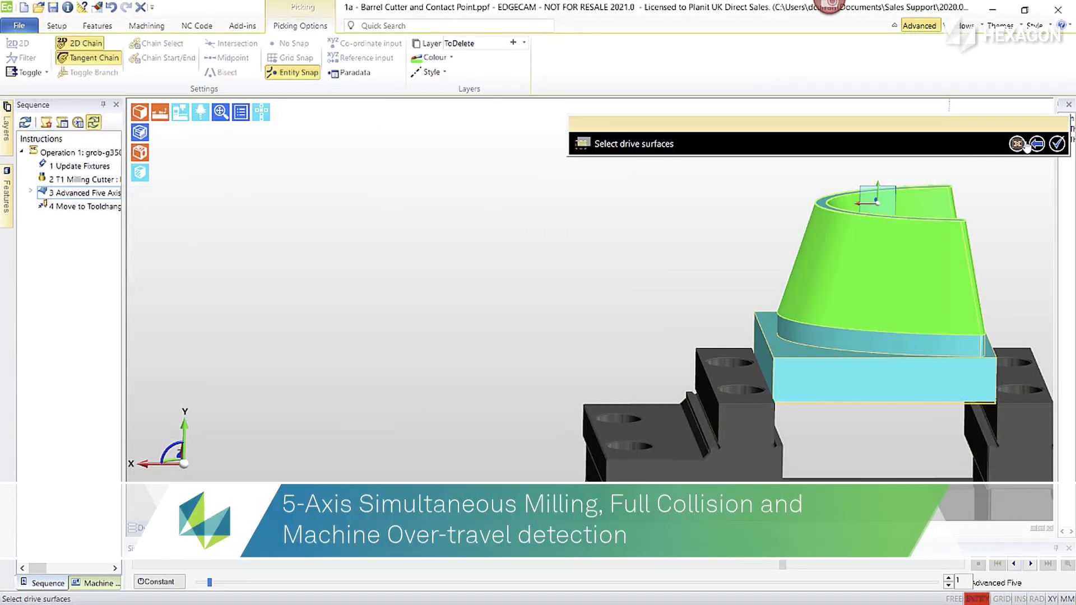
Confirm the drive surfaces and set barrel-cutter side tilt by contact point (0.3–0.5).
left_click(1057, 144)
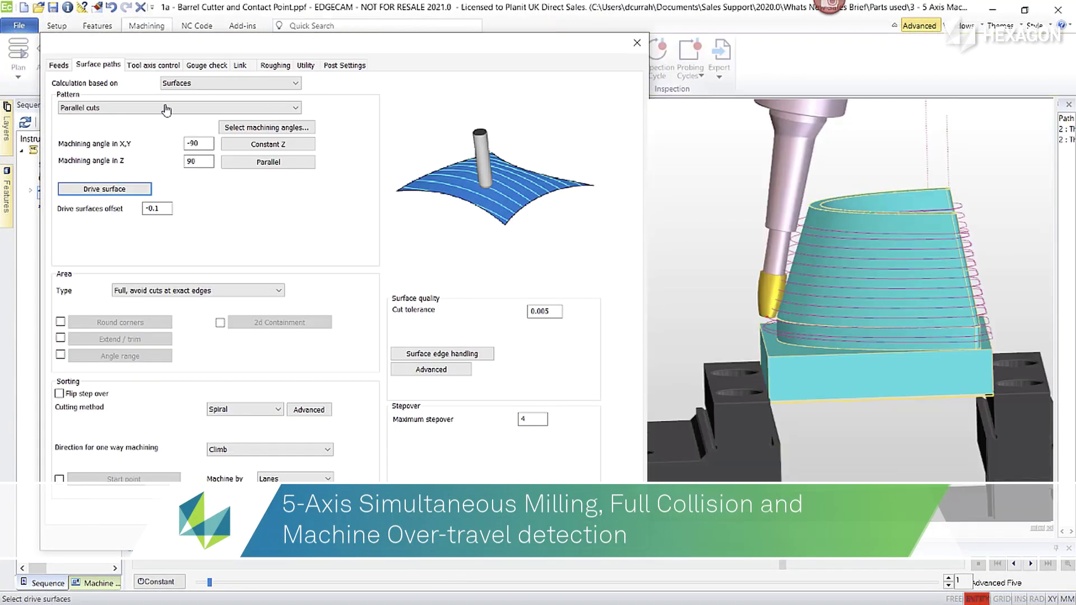
left_click(141, 66)
left_click(175, 166)
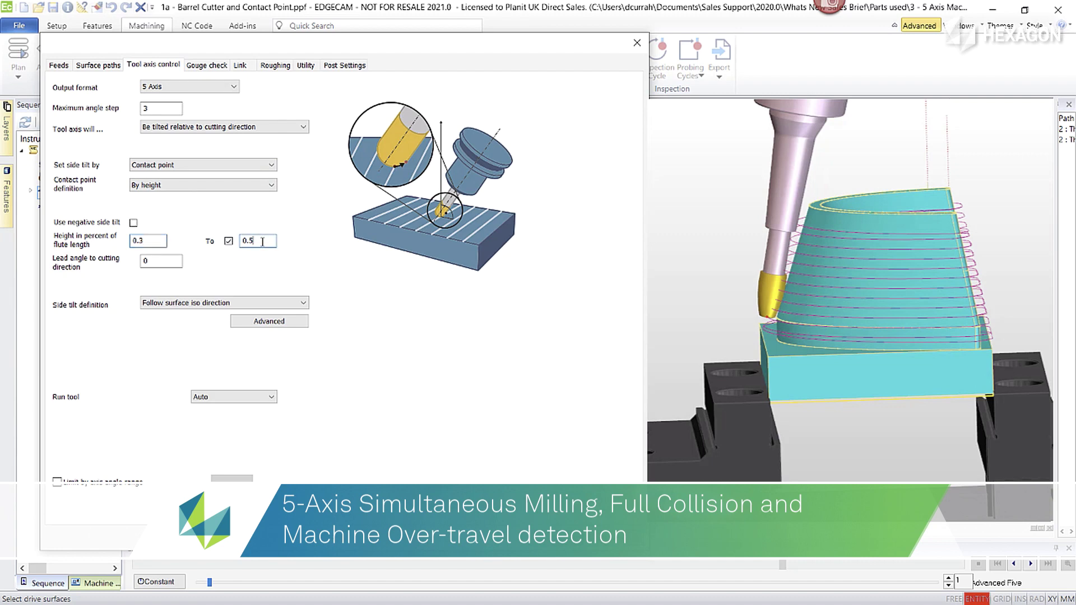
left_click(207, 65)
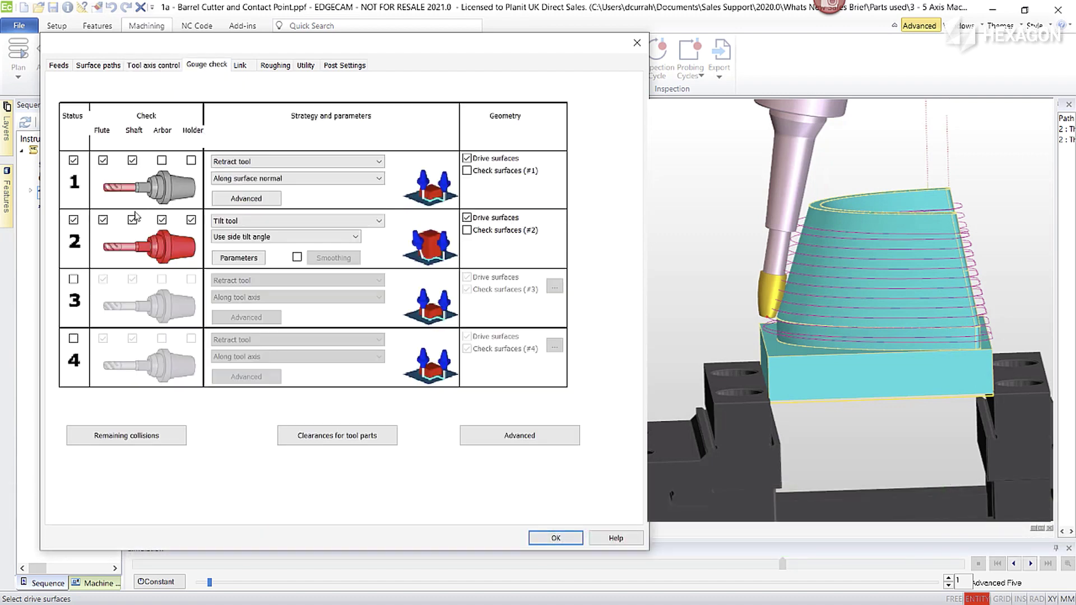
left_click(549, 538)
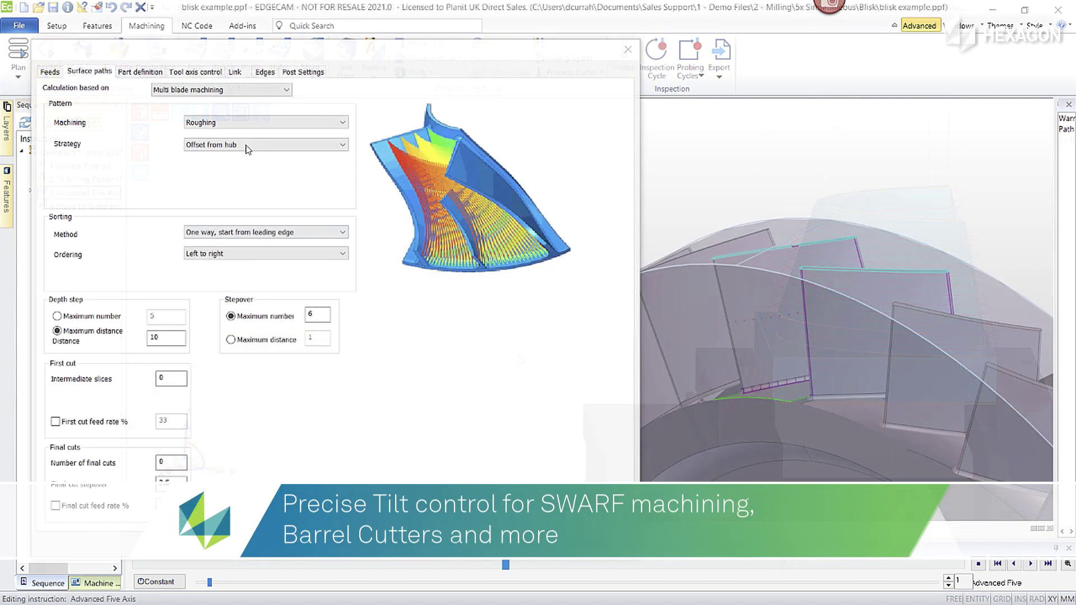
Switch the blisk cycle to Multi blade machining with Blade finishing.
left_click(196, 147)
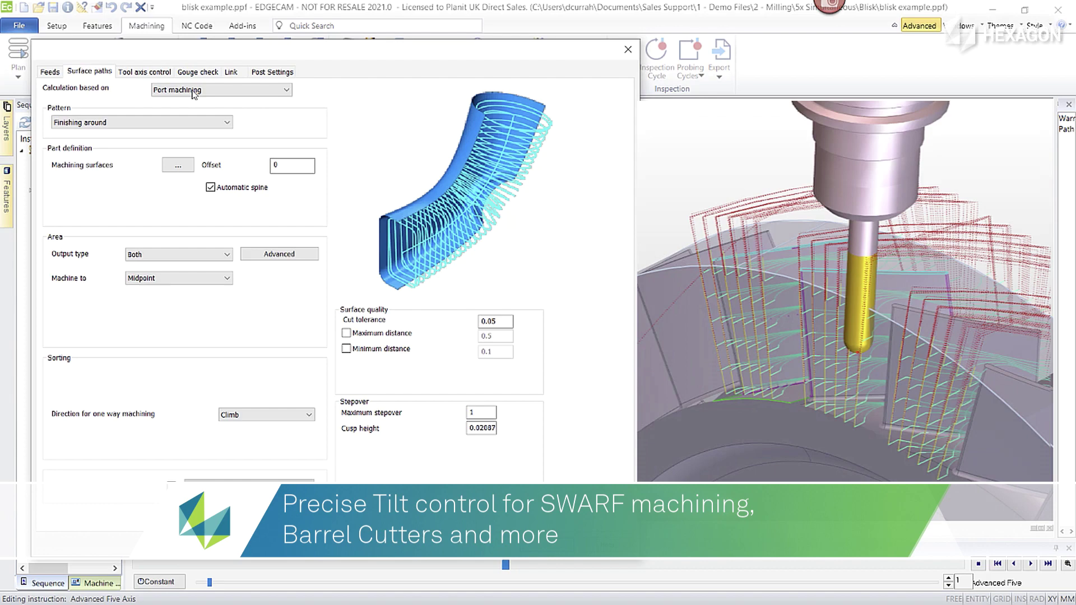
left_click(190, 128)
left_click(224, 122)
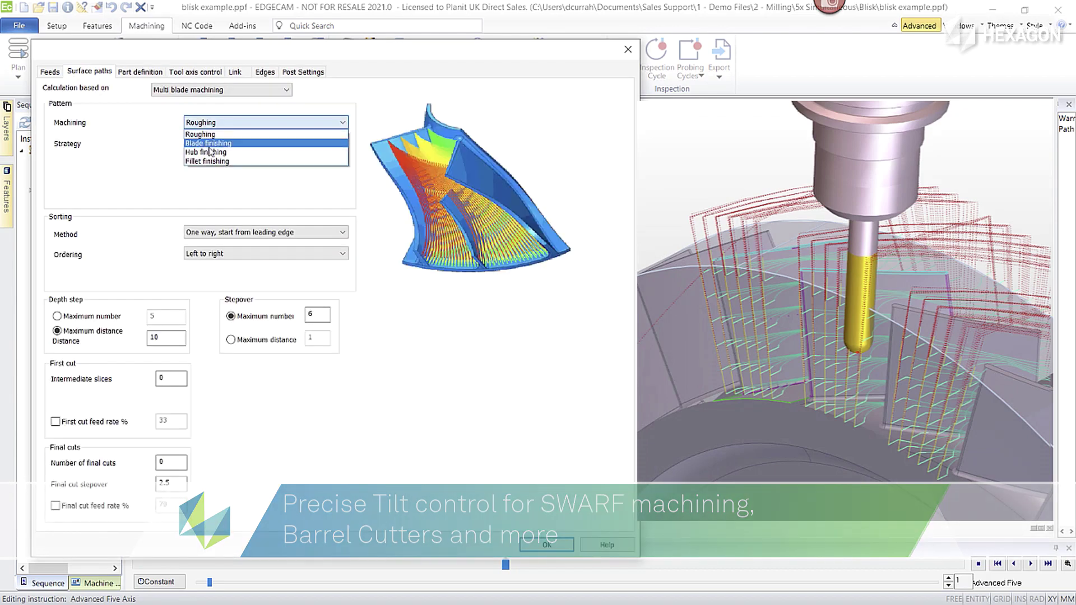
left_click(212, 140)
left_click(212, 143)
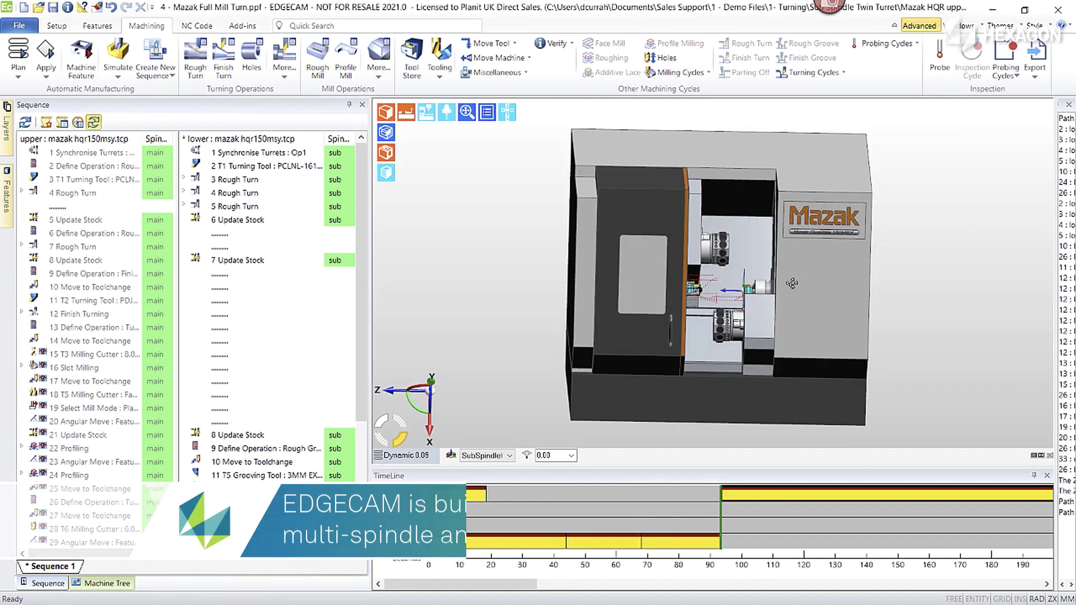
Zoom to the chuck, close Rough Turn and select the sub-spindle 8 Update Stock step.
scroll(687, 298, "down", 3)
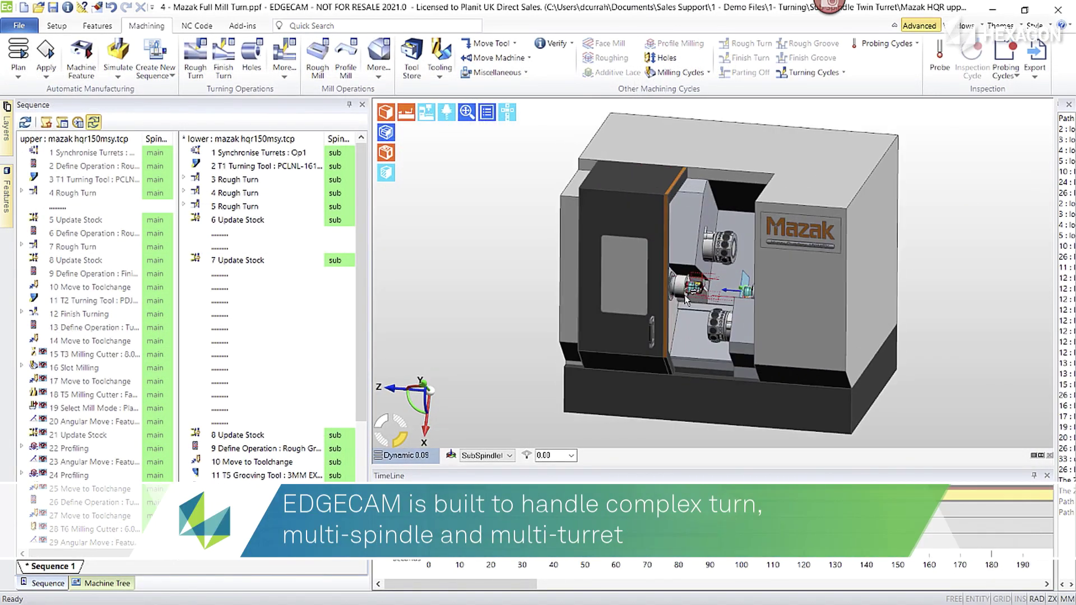
scroll(686, 298, "up", 5)
scroll(808, 260, "up", 2)
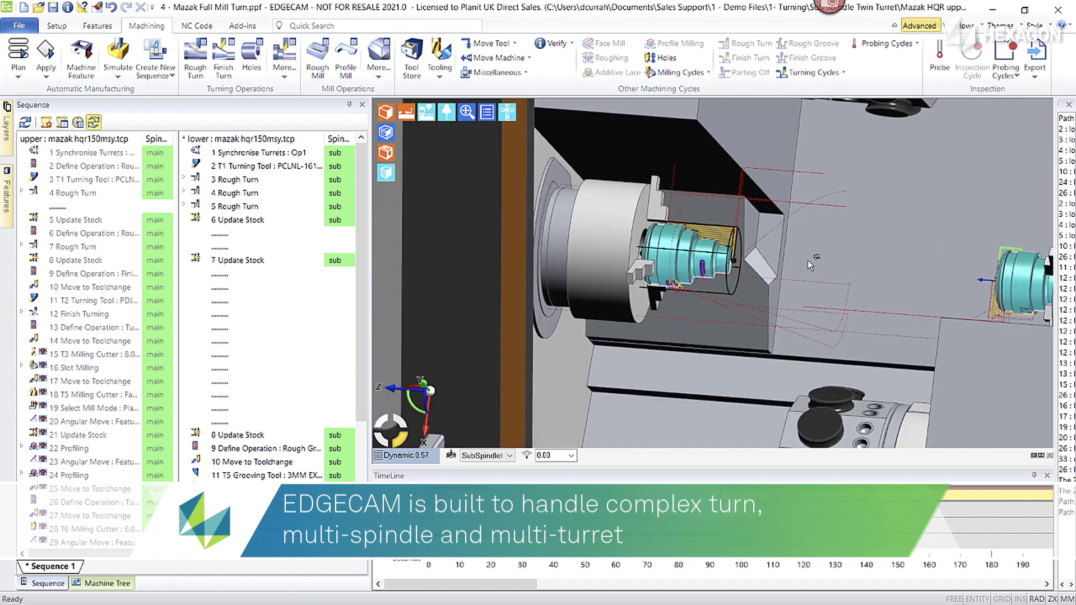
mouse_move(808, 260)
middle_mouse_down()
mouse_move(808, 298)
mouse_move(839, 297)
mouse_move(770, 302)
middle_mouse_up()
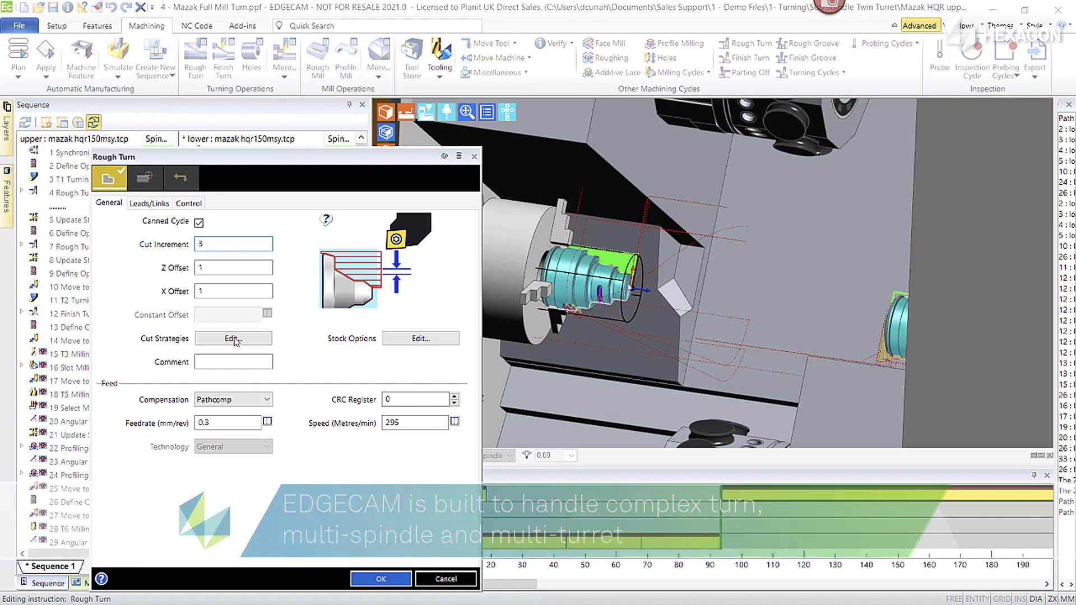
left_click(374, 581)
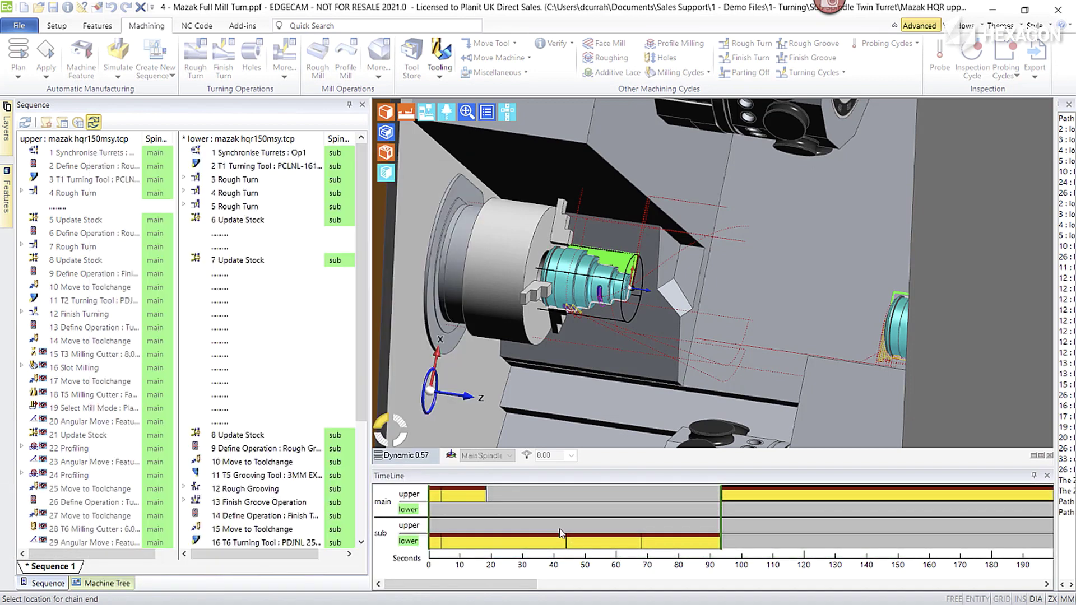
left_click(758, 506)
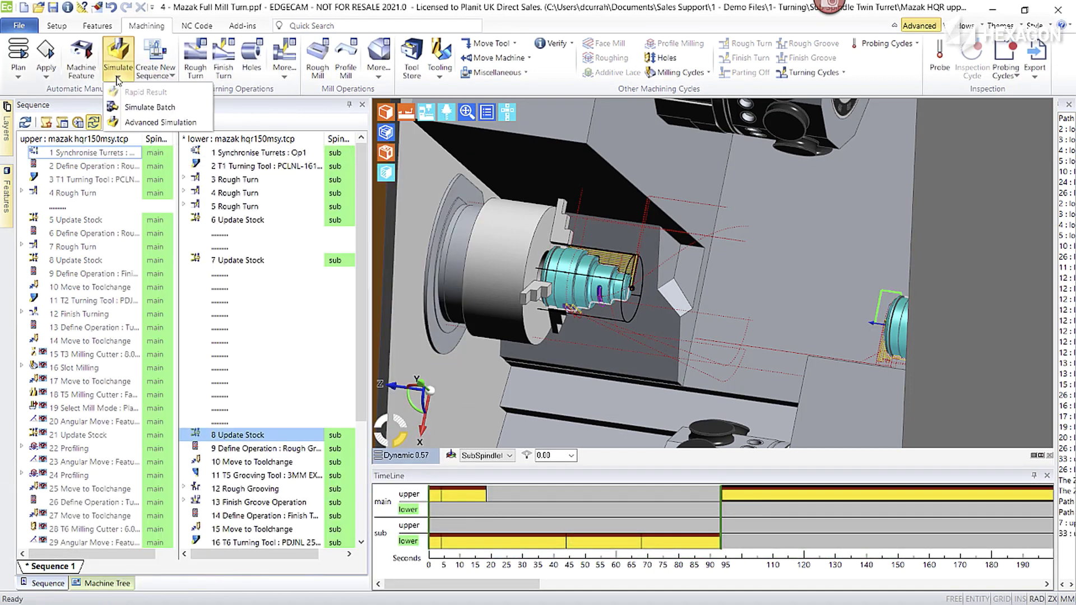
Run a batch simulation of the Mazak program and play it at faster speed.
left_click(414, 114)
left_click(303, 216)
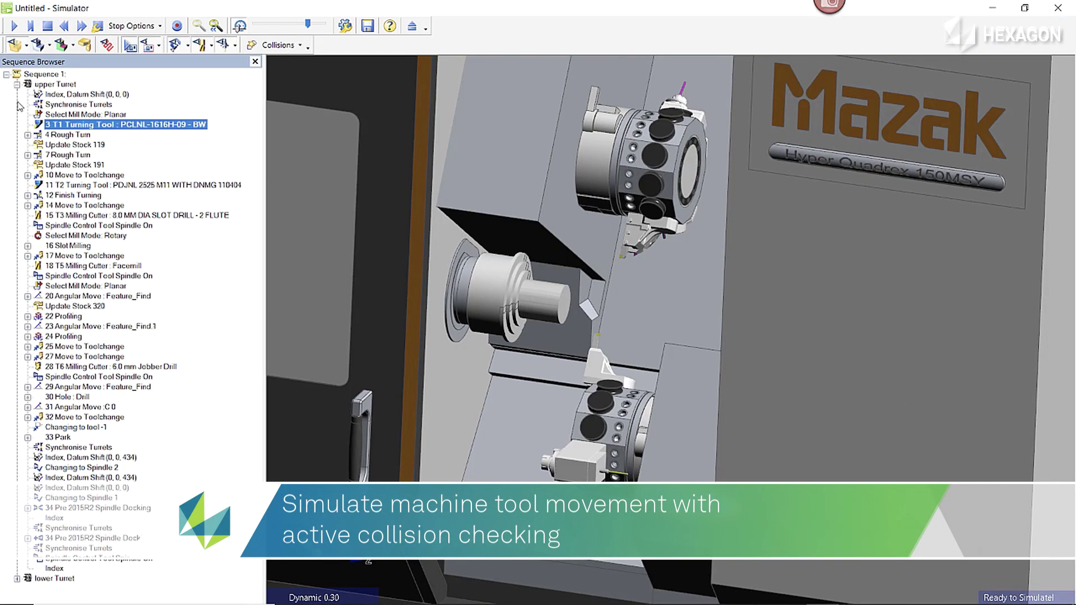
left_click(14, 26)
left_click_drag(307, 24, 322, 25)
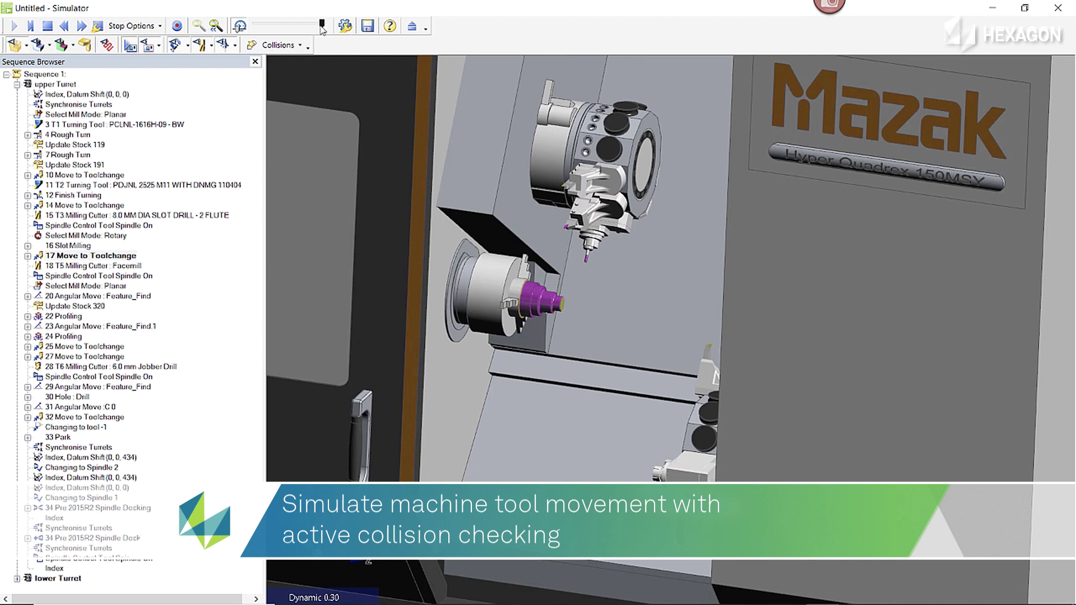
Slow the simulator playback speed to watch the turret movements.
left_click(279, 25)
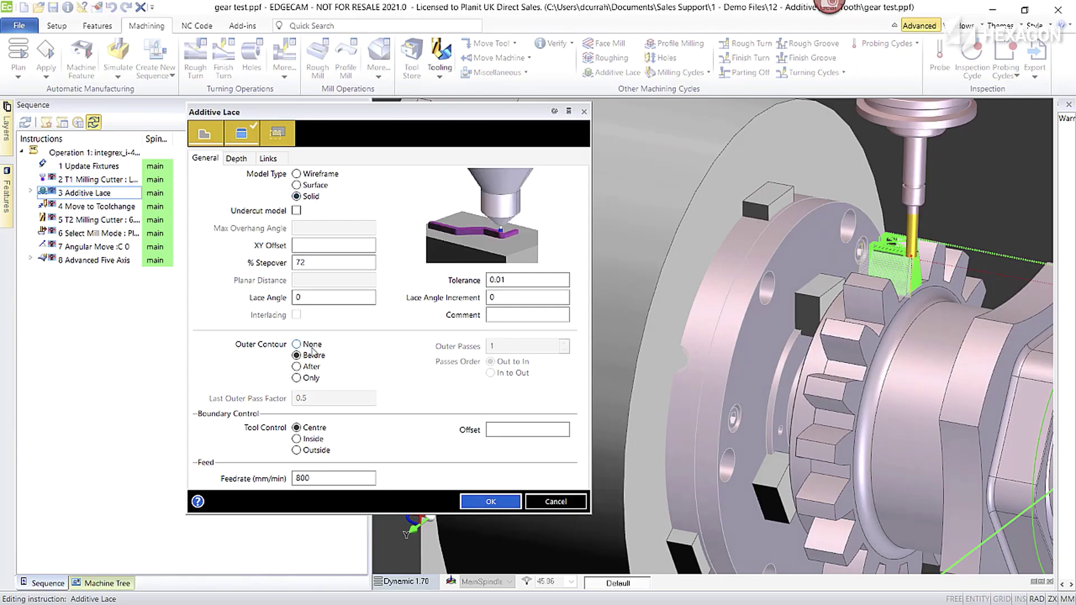
Review the Additive Lace Depth settings and zoom in on the layered deposit.
left_click(235, 160)
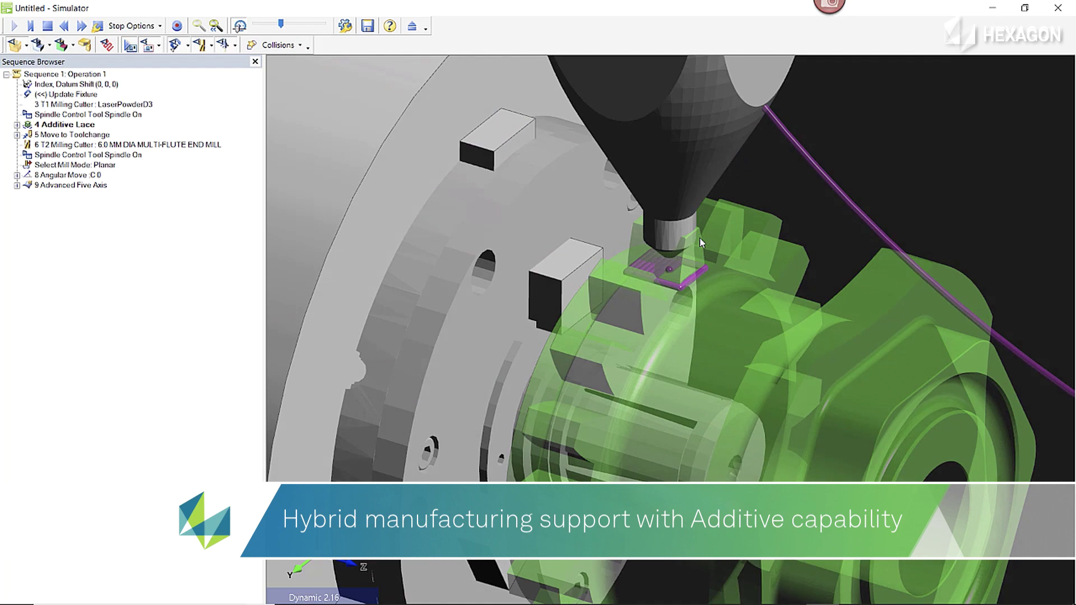
scroll(699, 237, "down", 5)
scroll(699, 230, "up", 10)
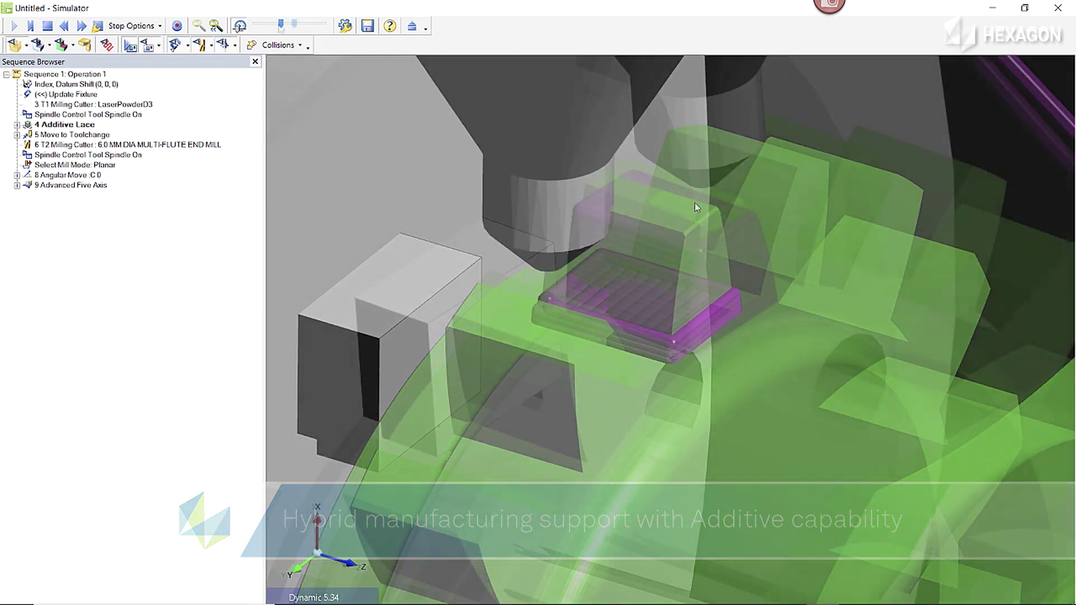
scroll(696, 208, "down", 3)
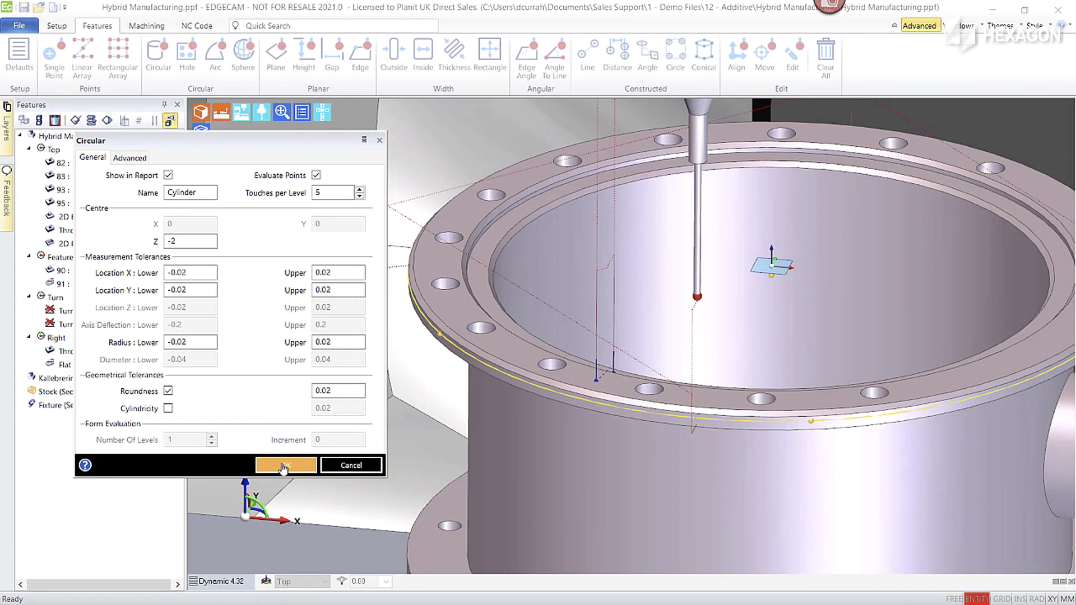
Accept the Cylinder inspect feature, then create an Inspection Cycle and review its Controls and Advanced settings.
left_click(284, 467)
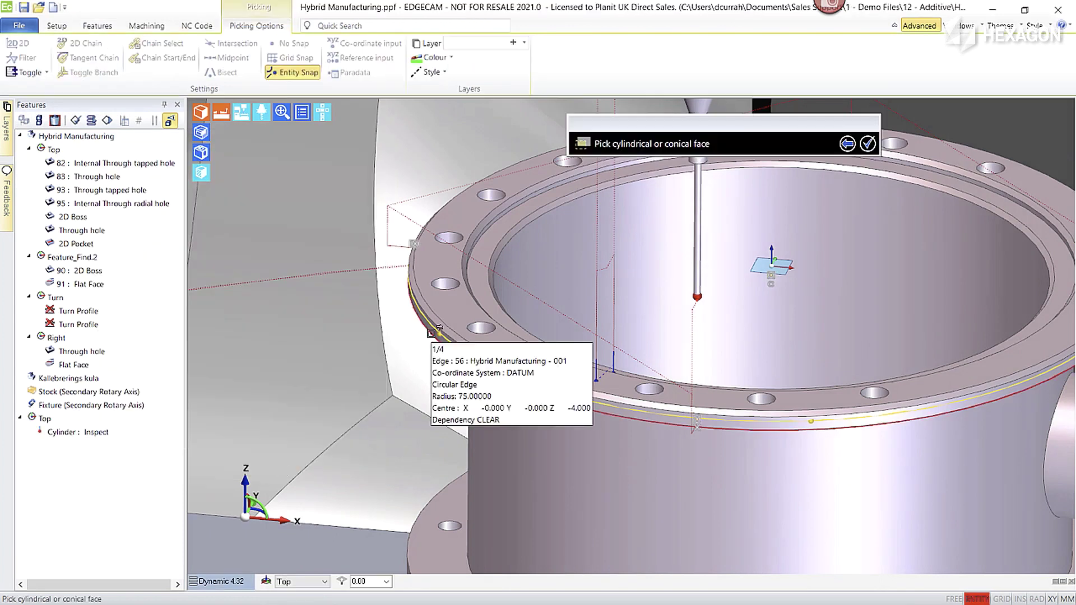
key("Escape")
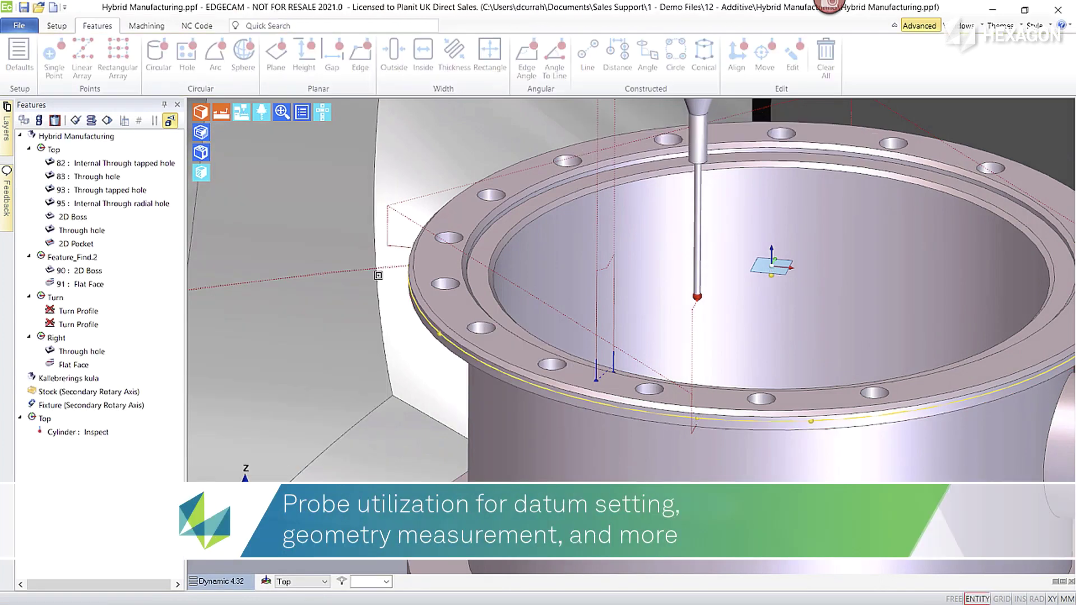
left_click(146, 26)
left_click(116, 57)
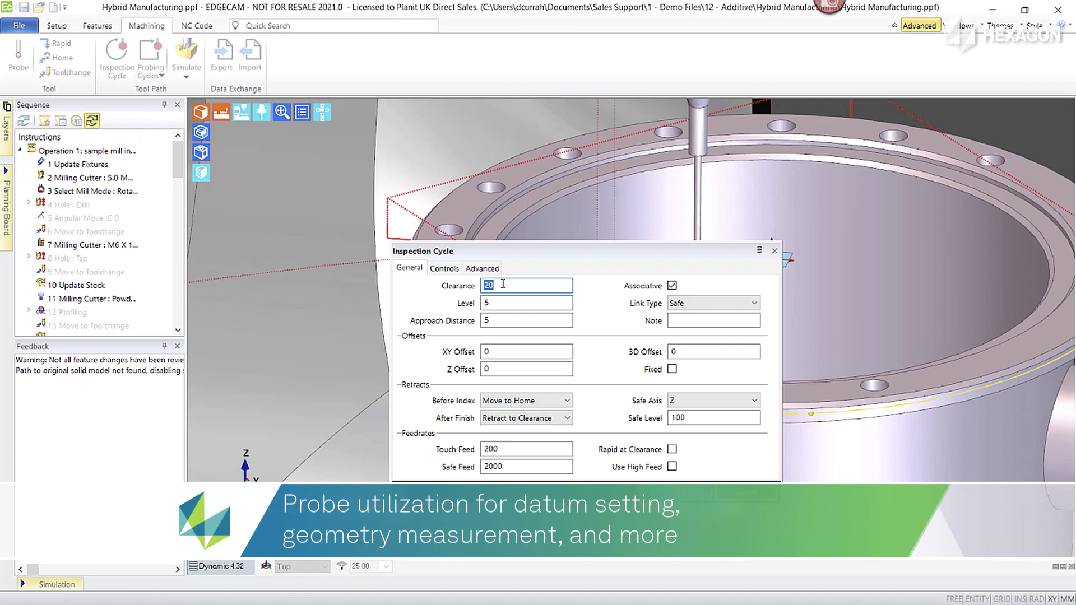
left_click(446, 268)
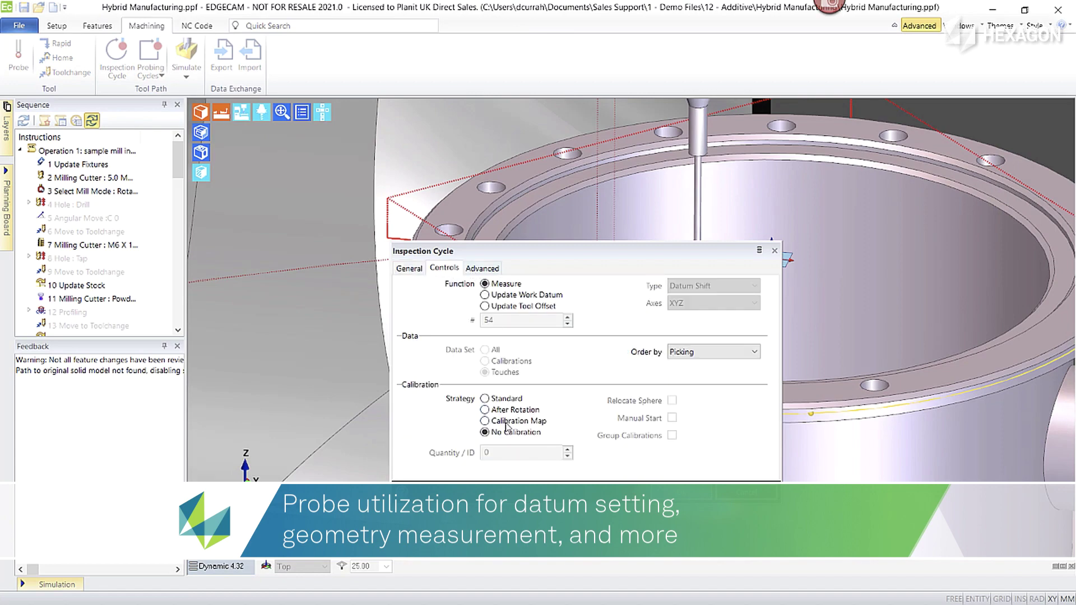
left_click(483, 269)
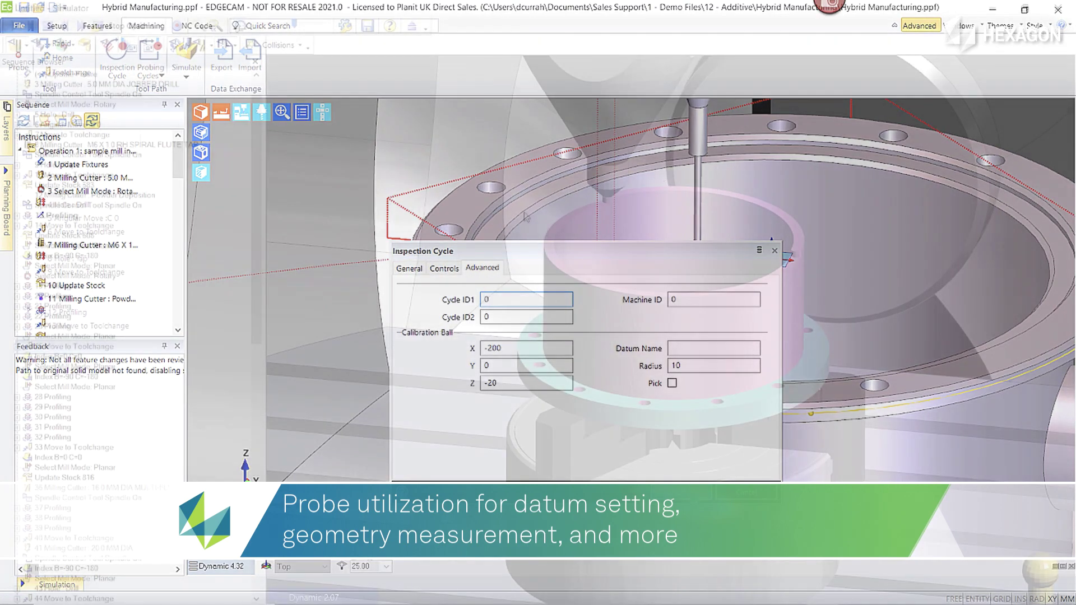